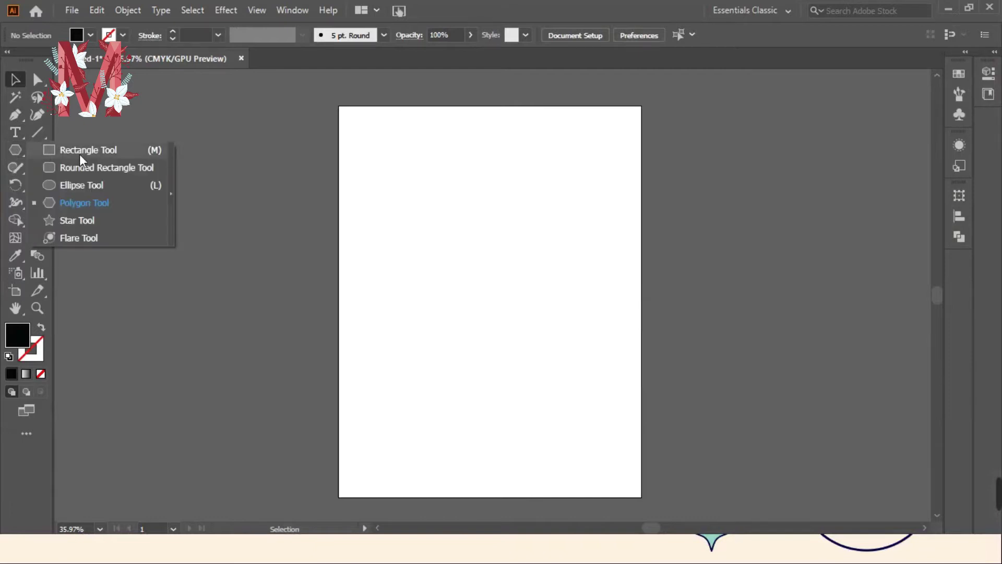
- Draw a black rectangle in the artboard's upper area and nudge it left
{"action": "left_click_drag", "start_coordinate": [14, 157], "coordinate": [78, 150]}
{"action": "left_click_drag", "start_coordinate": [420, 191], "coordinate": [561, 294]}
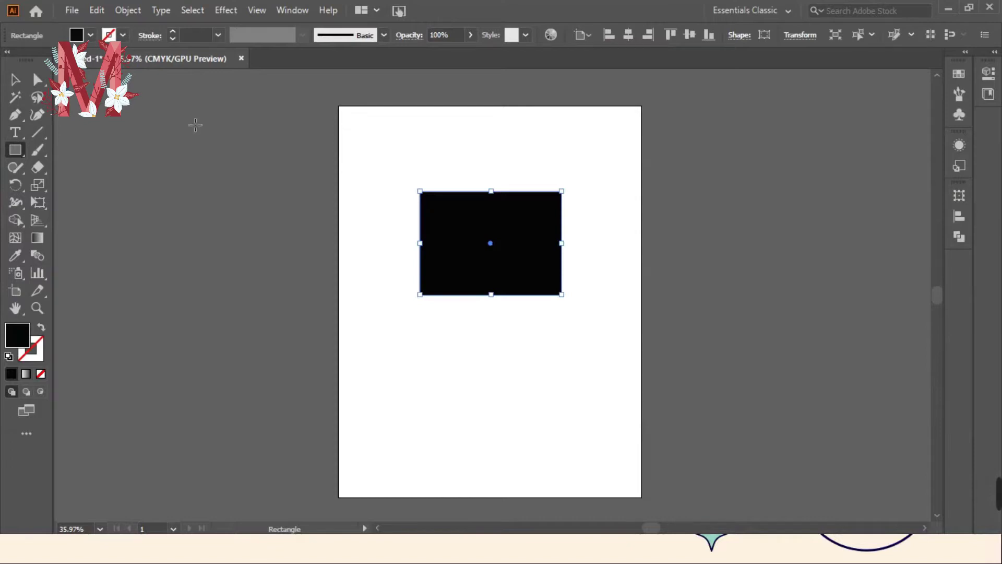
{"action": "left_click", "coordinate": [16, 79]}
{"action": "left_click", "coordinate": [386, 149]}
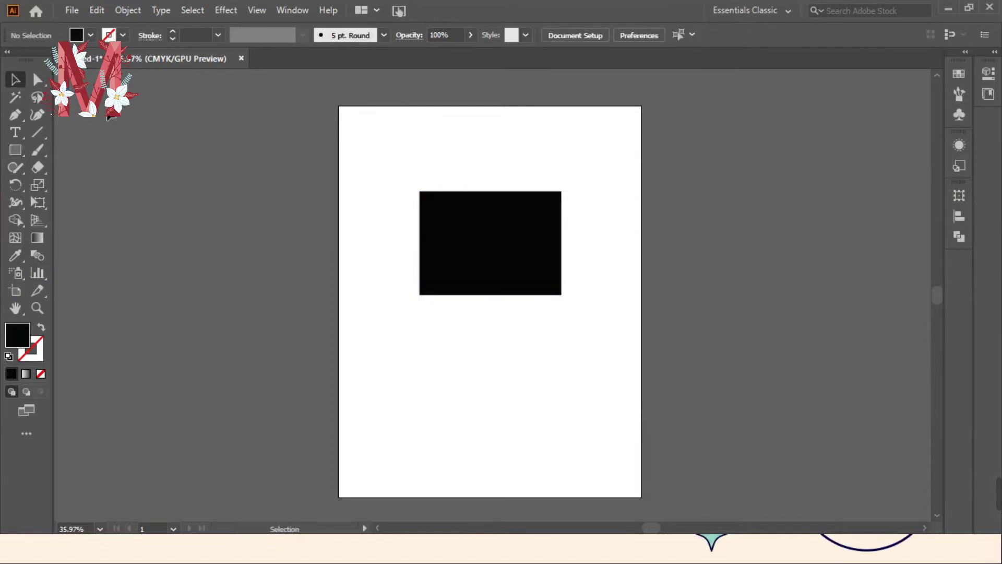
{"action": "mouse_move", "coordinate": [485, 242]}
{"action": "left_mouse_down"}
{"action": "mouse_move", "coordinate": [302, 243]}
{"action": "mouse_move", "coordinate": [474, 190]}
{"action": "mouse_move", "coordinate": [568, 244]}
{"action": "mouse_move", "coordinate": [441, 228]}
{"action": "mouse_move", "coordinate": [495, 206]}
{"action": "mouse_move", "coordinate": [483, 240]}
{"action": "left_mouse_up"}
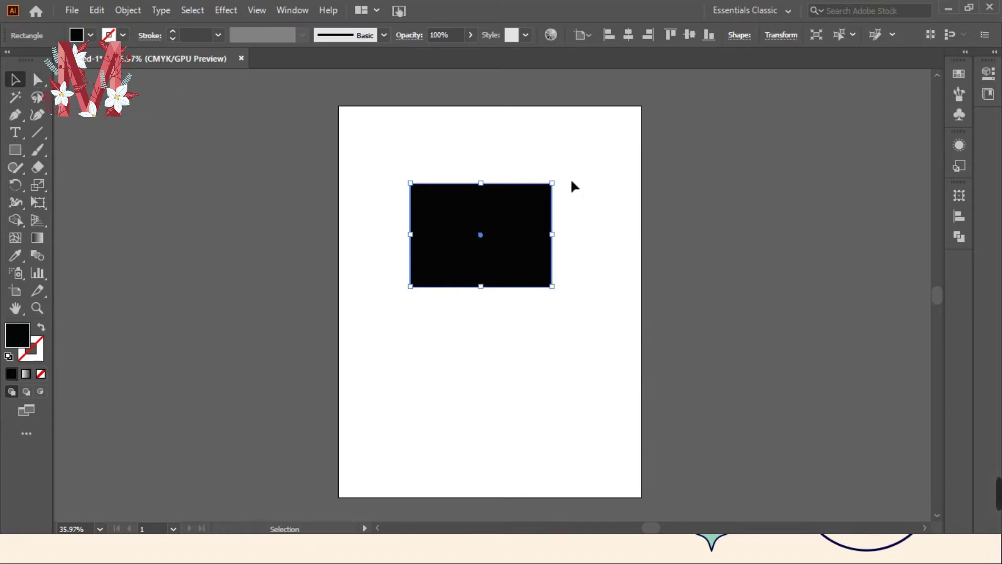
- Draw a horizontal line below the black rectangle with the Line Segment Tool
{"action": "left_click", "coordinate": [574, 197]}
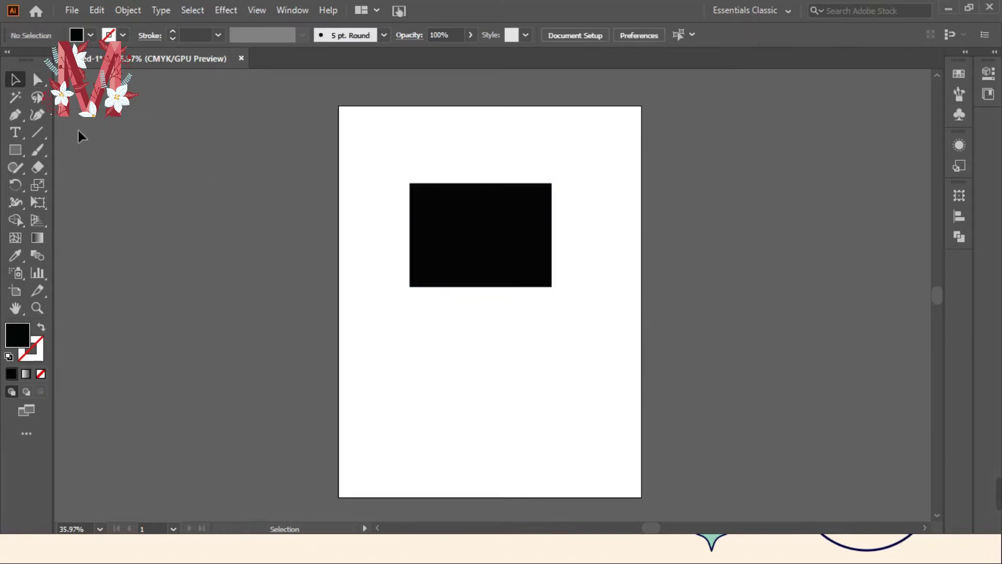
{"action": "left_click", "coordinate": [37, 132]}
{"action": "left_click_drag", "start_coordinate": [379, 359], "coordinate": [566, 363]}
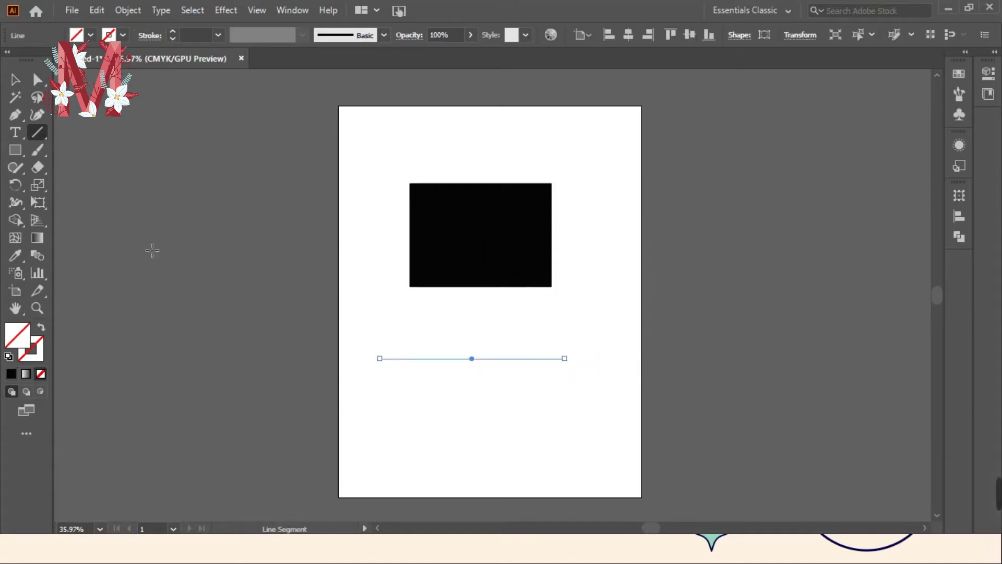
- Give the line a 5 pt black stroke, zoom in on it, and close the Color panel
{"action": "left_click", "coordinate": [30, 349]}
{"action": "left_click", "coordinate": [11, 374]}
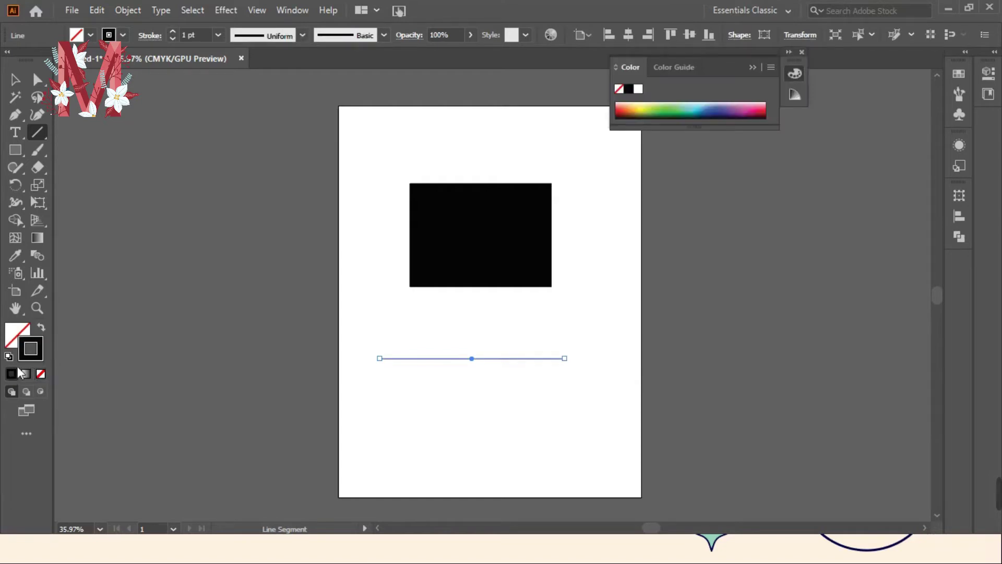
{"action": "left_click", "coordinate": [173, 31]}
{"action": "left_click", "coordinate": [173, 31]}
{"action": "left_click", "coordinate": [173, 32]}
{"action": "left_click", "coordinate": [17, 79]}
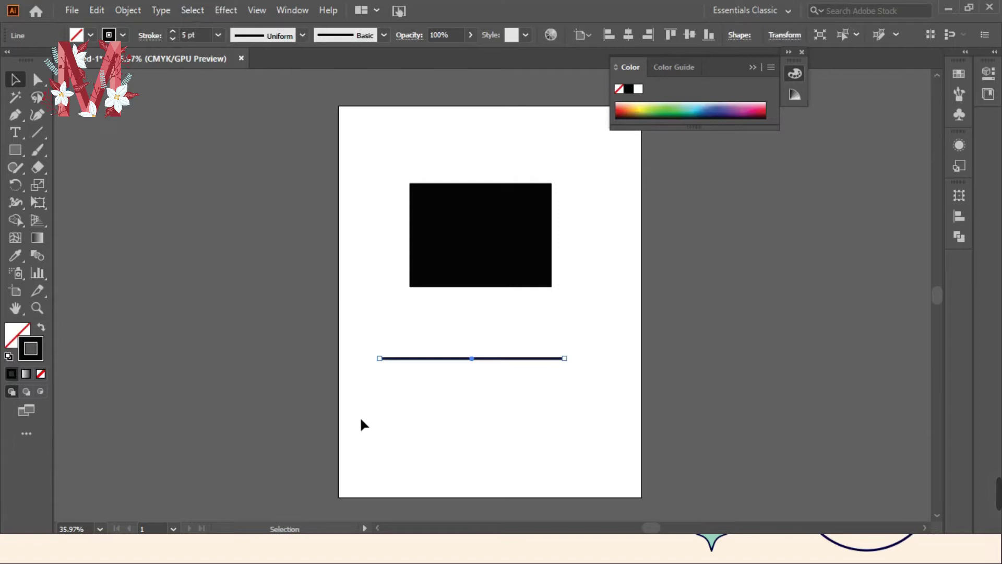
{"action": "mouse_move", "coordinate": [371, 433]}
{"action": "left_mouse_down"}
{"action": "mouse_move", "coordinate": [398, 390]}
{"action": "mouse_move", "coordinate": [517, 385]}
{"action": "left_mouse_up"}
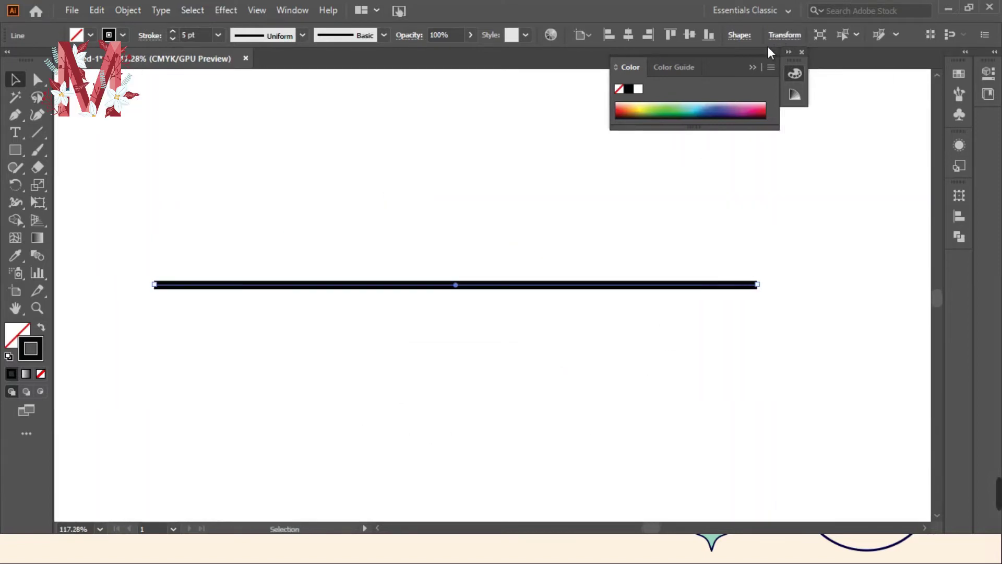
{"action": "left_click", "coordinate": [802, 52]}
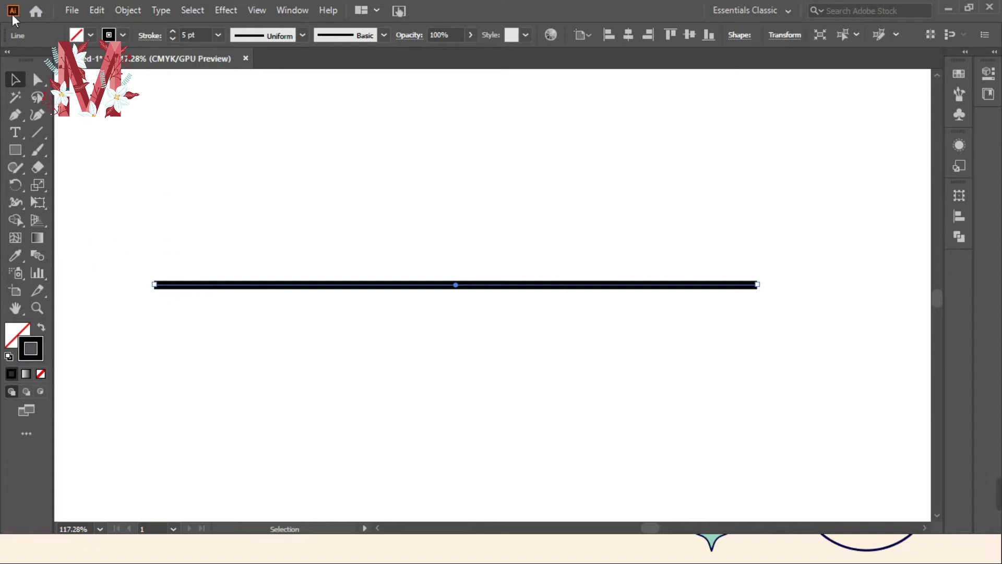
- Move the thick line higher up the artboard
{"action": "mouse_move", "coordinate": [531, 286]}
{"action": "left_mouse_down"}
{"action": "mouse_move", "coordinate": [548, 342]}
{"action": "mouse_move", "coordinate": [532, 247]}
{"action": "left_mouse_up"}
{"action": "mouse_move", "coordinate": [545, 344]}
{"action": "left_mouse_down"}
{"action": "mouse_move", "coordinate": [521, 228]}
{"action": "mouse_move", "coordinate": [561, 319]}
{"action": "mouse_move", "coordinate": [554, 282]}
{"action": "left_mouse_up"}
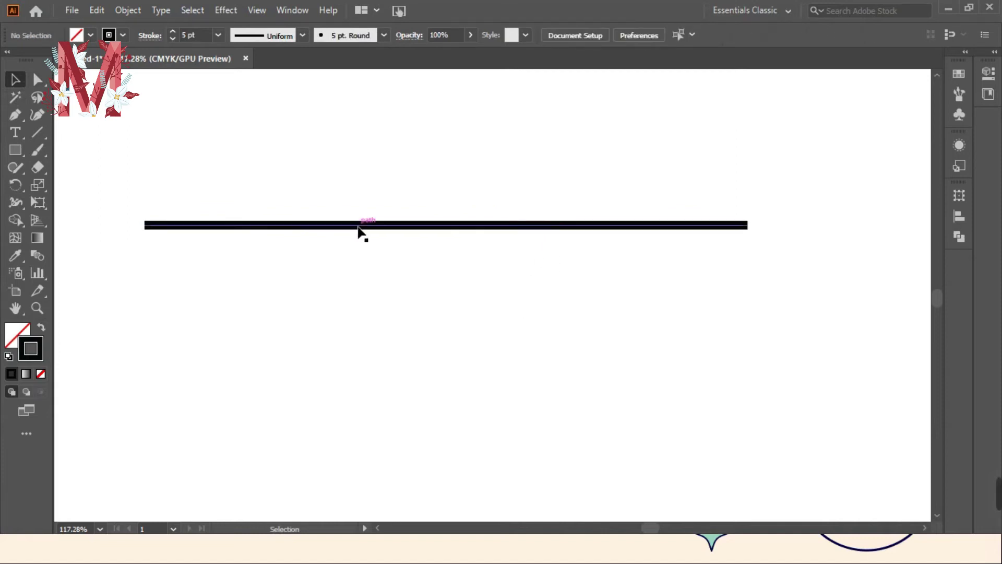
{"action": "left_click", "coordinate": [352, 225]}
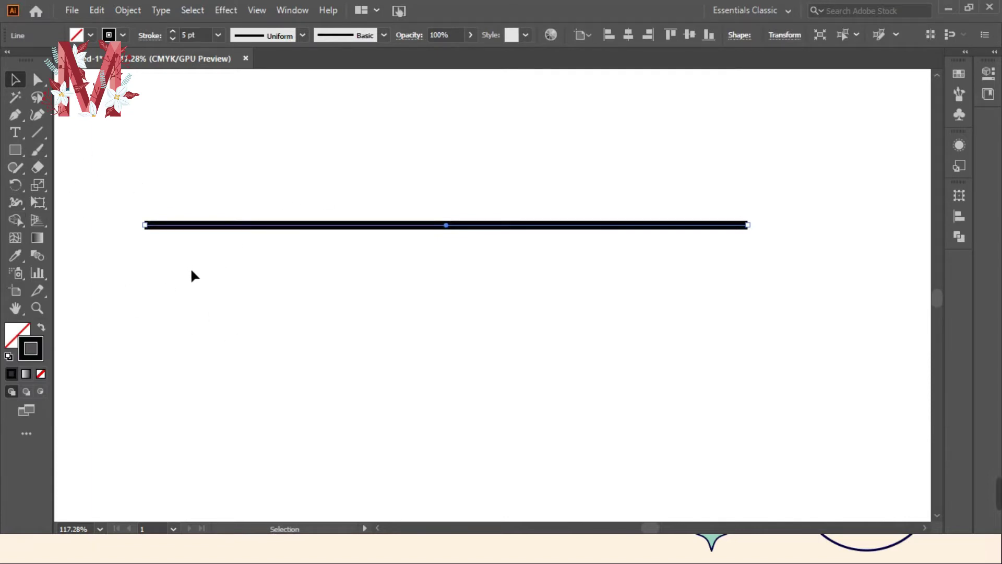
- Drag the line's left endpoint downward so the line slants up to the right
{"action": "left_click", "coordinate": [38, 79]}
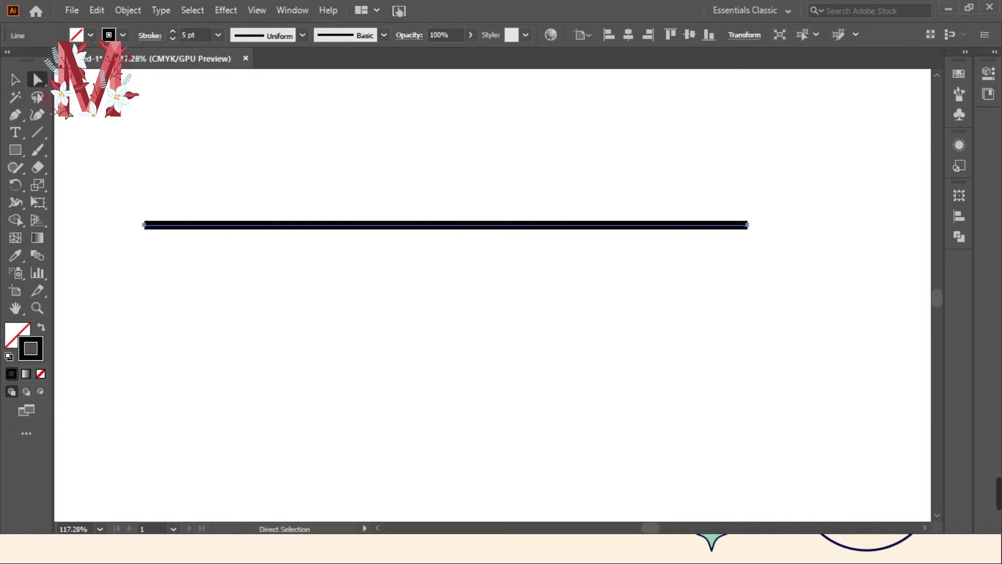
{"action": "left_click", "coordinate": [144, 225]}
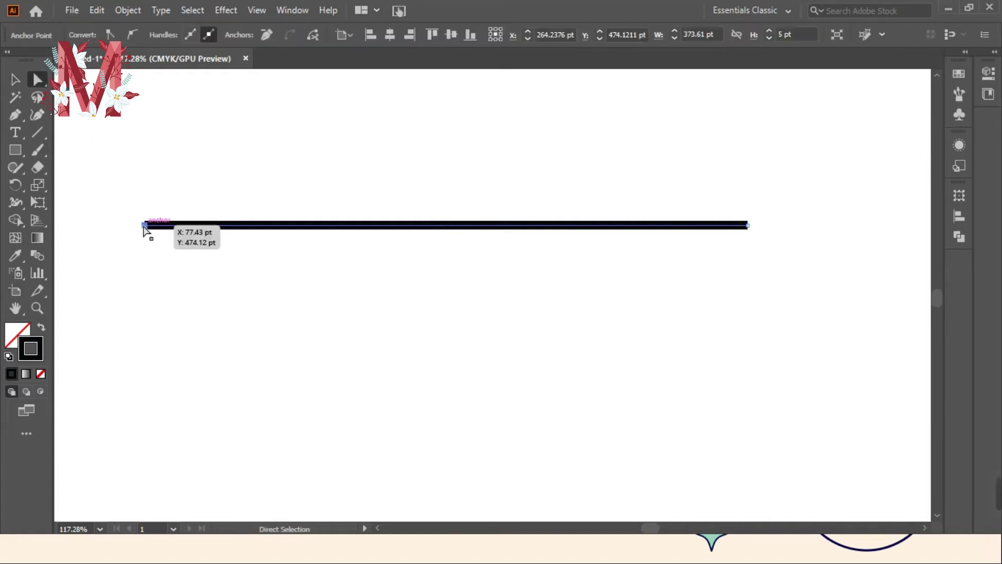
{"action": "mouse_move", "coordinate": [148, 230]}
{"action": "left_mouse_down"}
{"action": "mouse_move", "coordinate": [296, 417]}
{"action": "mouse_move", "coordinate": [314, 424]}
{"action": "left_mouse_up"}
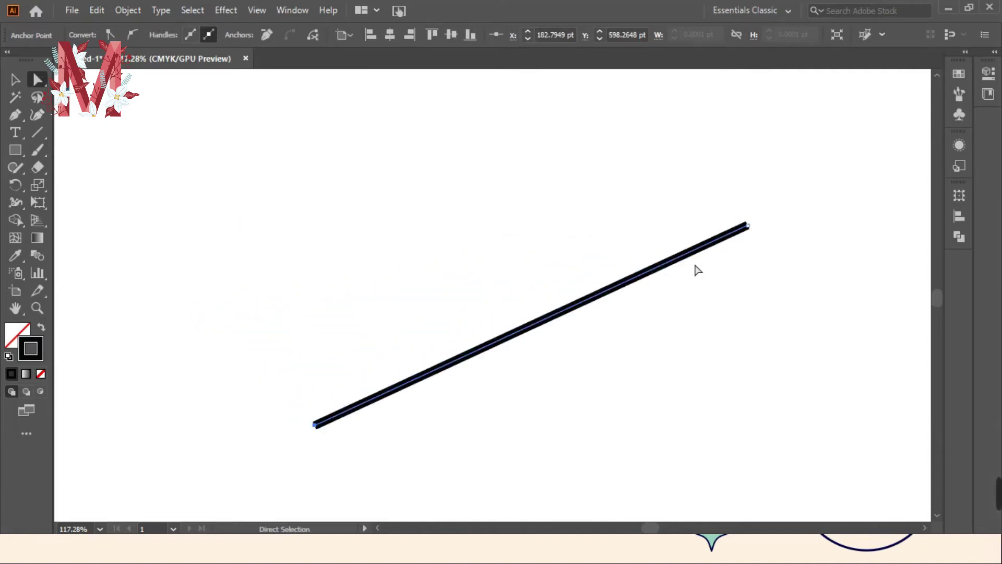
{"action": "mouse_move", "coordinate": [316, 425]}
{"action": "left_mouse_down"}
{"action": "mouse_move", "coordinate": [286, 295]}
{"action": "mouse_move", "coordinate": [300, 200]}
{"action": "mouse_move", "coordinate": [157, 267]}
{"action": "mouse_move", "coordinate": [123, 295]}
{"action": "mouse_move", "coordinate": [394, 265]}
{"action": "left_mouse_up"}
{"action": "scroll", "coordinate": [555, 315], "scroll_direction": "up", "scroll_amount": 2}
{"action": "scroll", "coordinate": [556, 292], "scroll_direction": "up", "scroll_amount": 4}
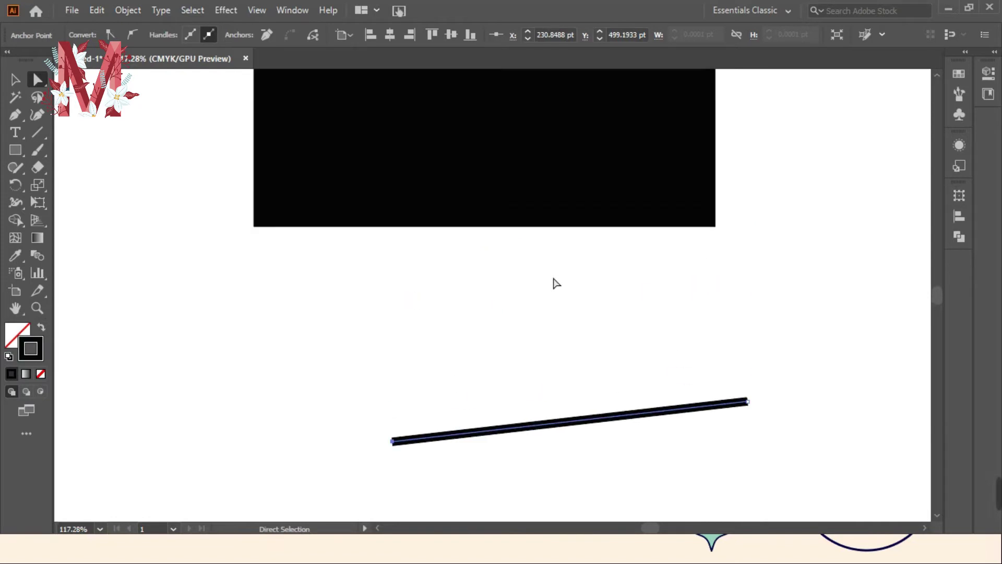
{"action": "scroll", "coordinate": [557, 277], "scroll_direction": "up", "scroll_amount": 5}
{"action": "scroll", "coordinate": [562, 258], "scroll_direction": "up", "scroll_amount": 6}
{"action": "scroll", "coordinate": [564, 251], "scroll_direction": "down", "scroll_amount": 2}
{"action": "scroll", "coordinate": [564, 255], "scroll_direction": "down", "scroll_amount": 1}
{"action": "key", "text": "ctrl+shift+a"}
- Nudge the rectangle down and pull its bottom-right corner in toward the centre
{"action": "left_click", "coordinate": [331, 202]}
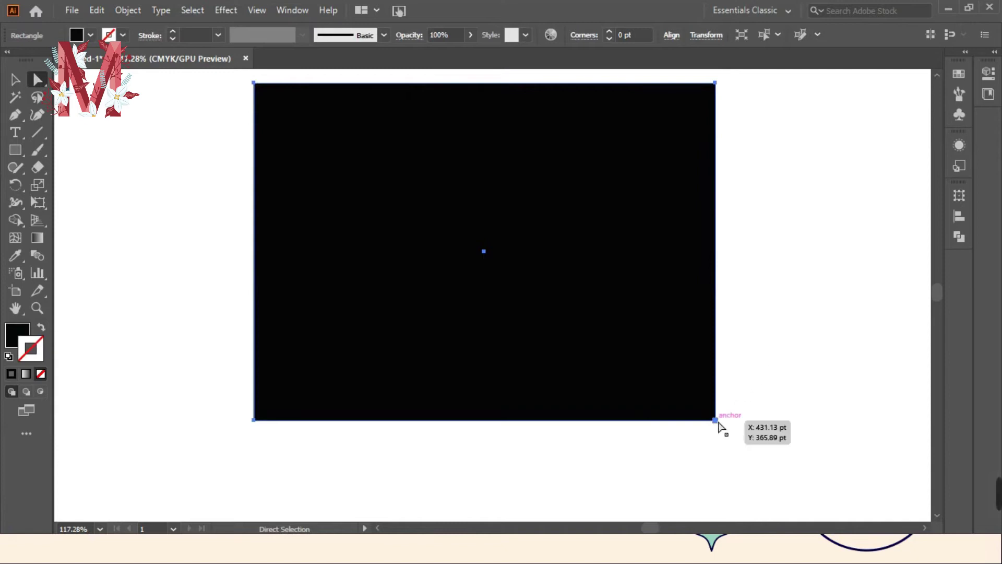
{"action": "left_click_drag", "start_coordinate": [715, 421], "coordinate": [716, 438]}
{"action": "left_click", "coordinate": [715, 438]}
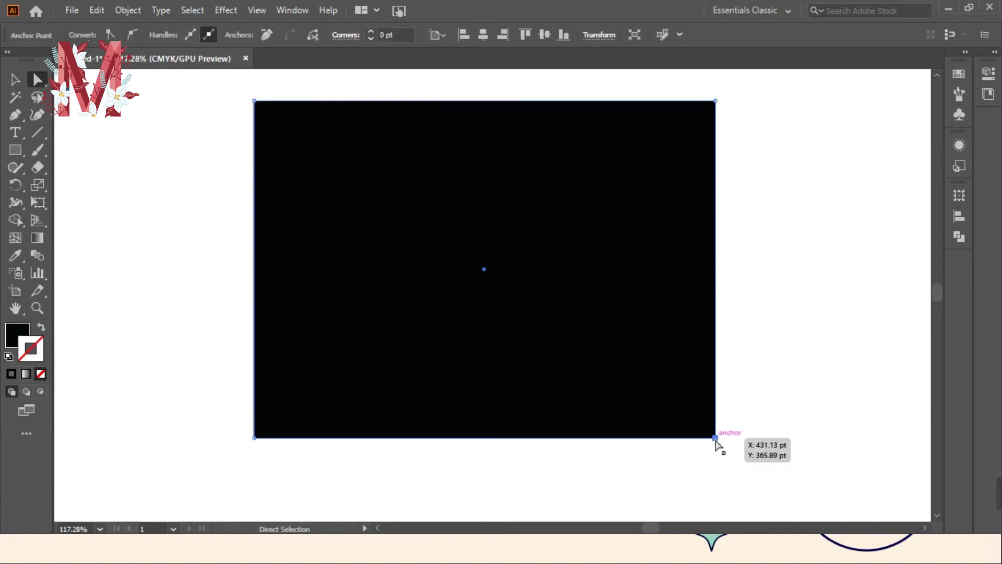
{"action": "mouse_move", "coordinate": [715, 439]}
{"action": "left_mouse_down"}
{"action": "mouse_move", "coordinate": [496, 257]}
{"action": "mouse_move", "coordinate": [348, 186]}
{"action": "left_mouse_up"}
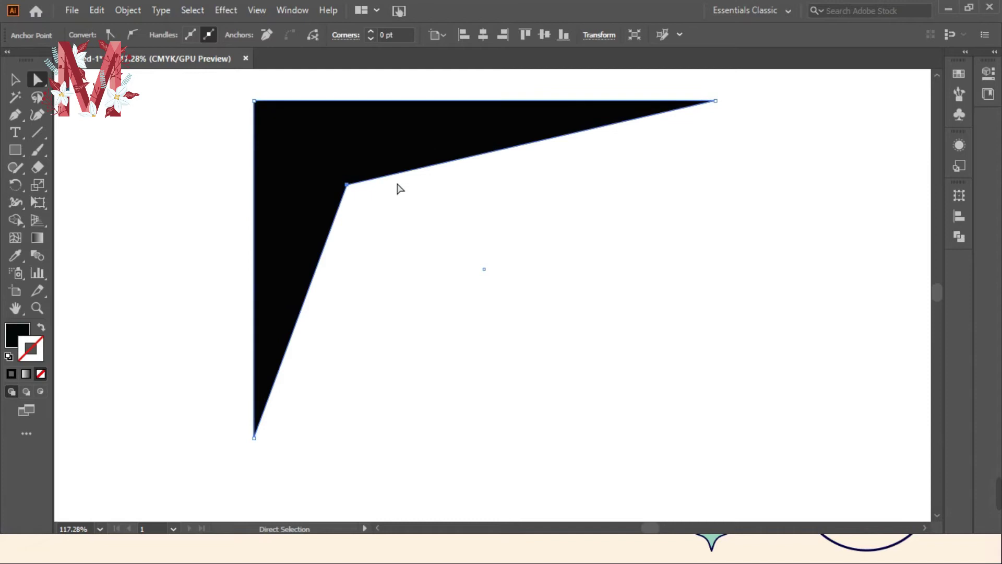
- Pull the top-right corner down-left and bottom-left corner up-right to finish the chevron
{"action": "left_click", "coordinate": [717, 104]}
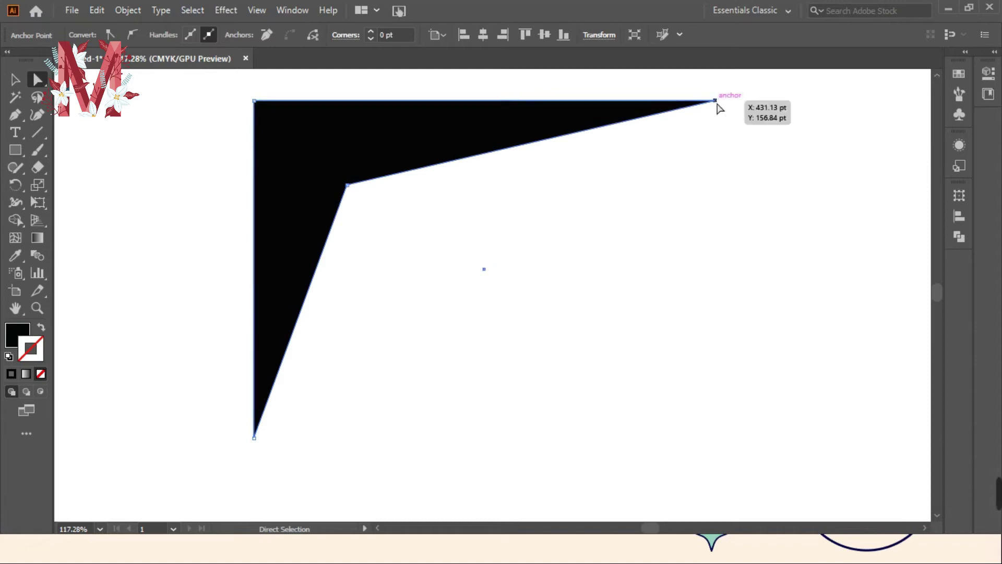
{"action": "left_click_drag", "start_coordinate": [717, 104], "coordinate": [627, 258]}
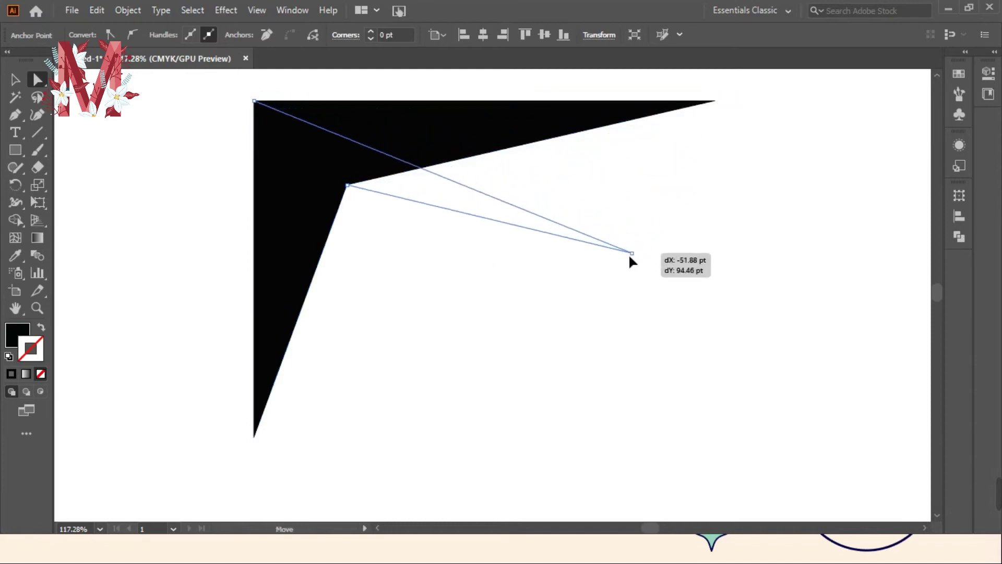
{"action": "left_click_drag", "start_coordinate": [255, 439], "coordinate": [425, 401]}
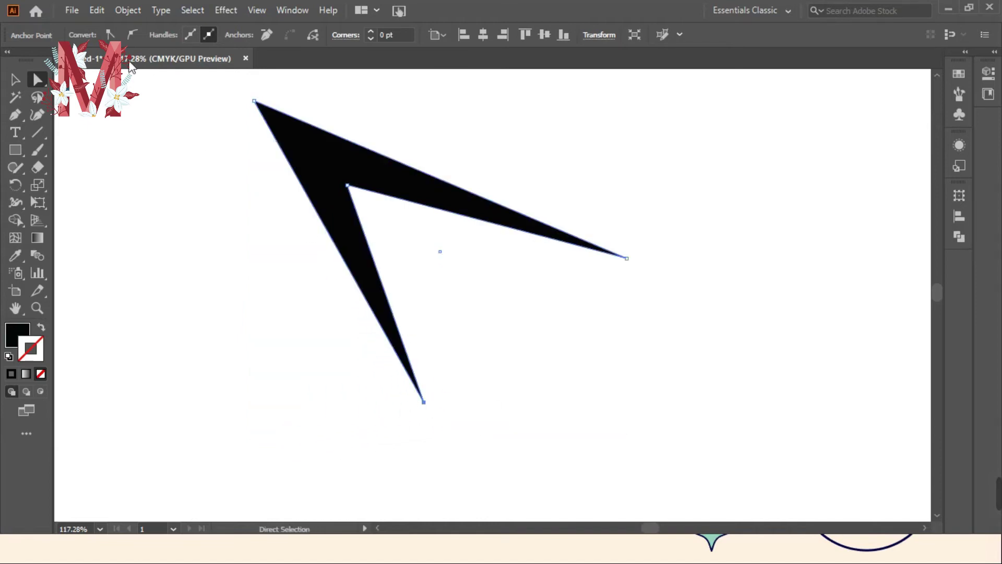
{"action": "left_click", "coordinate": [16, 80]}
{"action": "left_click", "coordinate": [748, 247]}
{"action": "scroll", "coordinate": [631, 305], "scroll_direction": "up", "scroll_amount": 4}
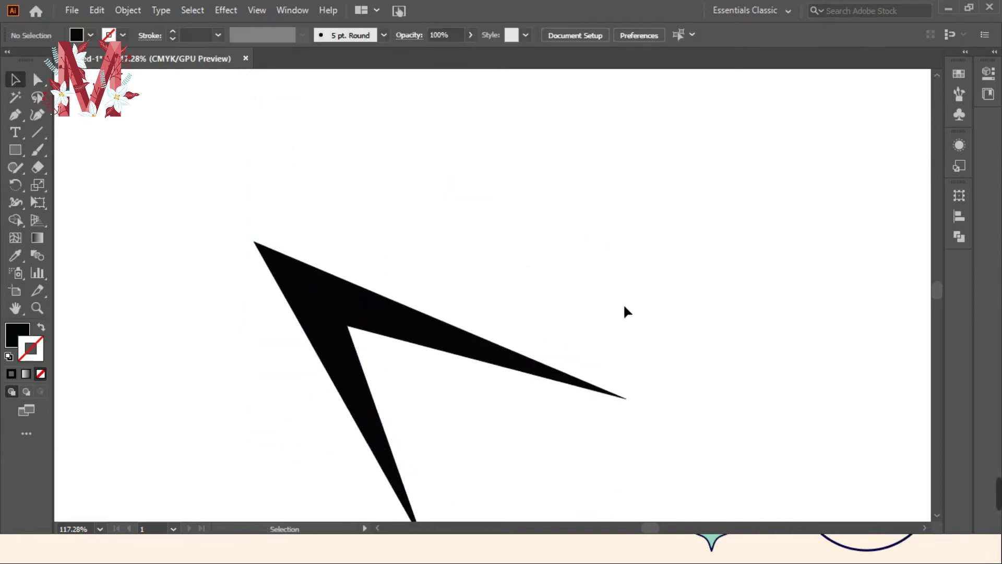
{"action": "scroll", "coordinate": [624, 315], "scroll_direction": "down", "scroll_amount": 2}
- Zoom out and draw a hexagon with the Polygon Tool near the artboard's top-right
{"action": "left_click_drag", "start_coordinate": [609, 339], "coordinate": [418, 324]}
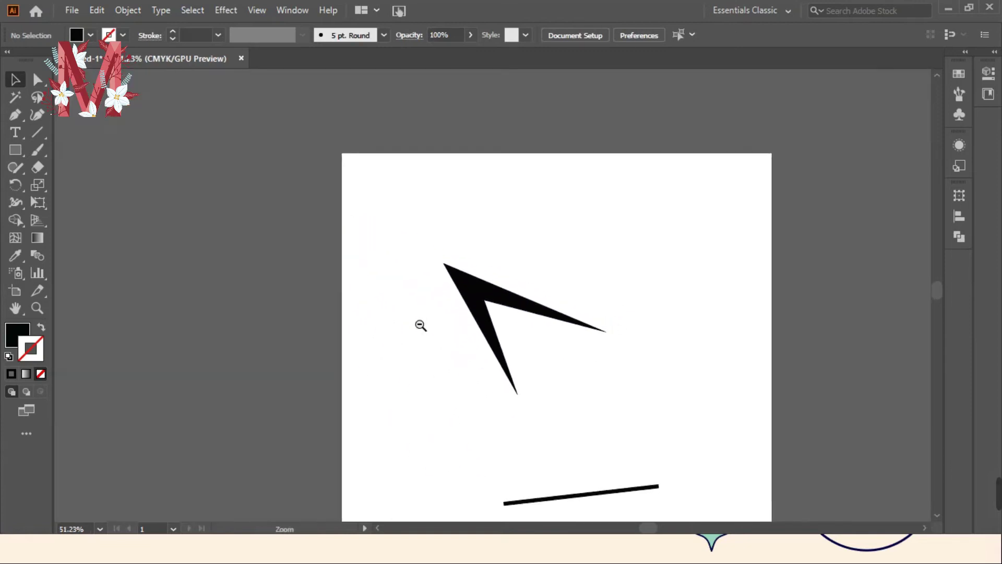
{"action": "left_click_drag", "start_coordinate": [509, 284], "coordinate": [504, 255]}
{"action": "left_click_drag", "start_coordinate": [15, 149], "coordinate": [58, 186]}
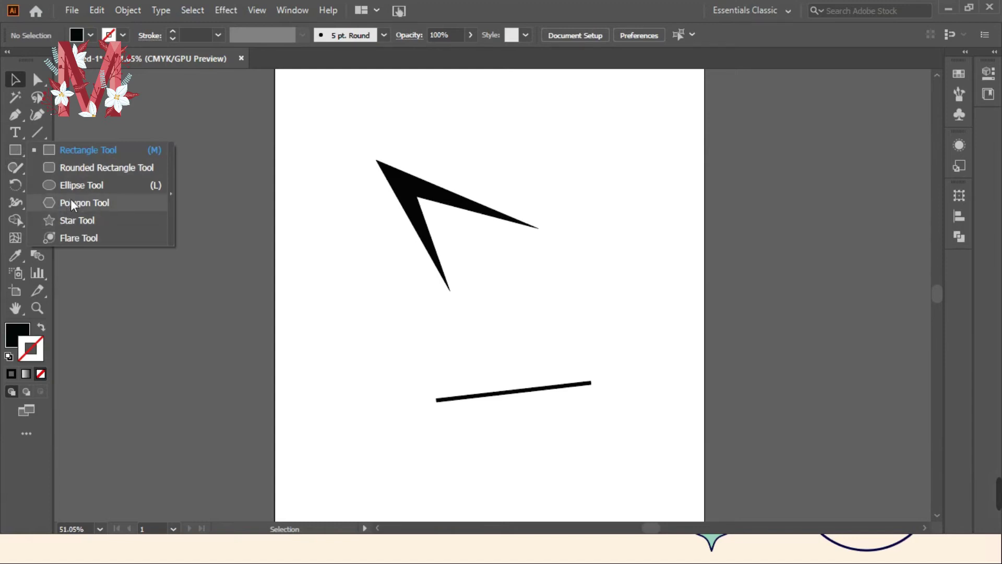
{"action": "left_click", "coordinate": [79, 204]}
{"action": "left_click_drag", "start_coordinate": [584, 129], "coordinate": [617, 174]}
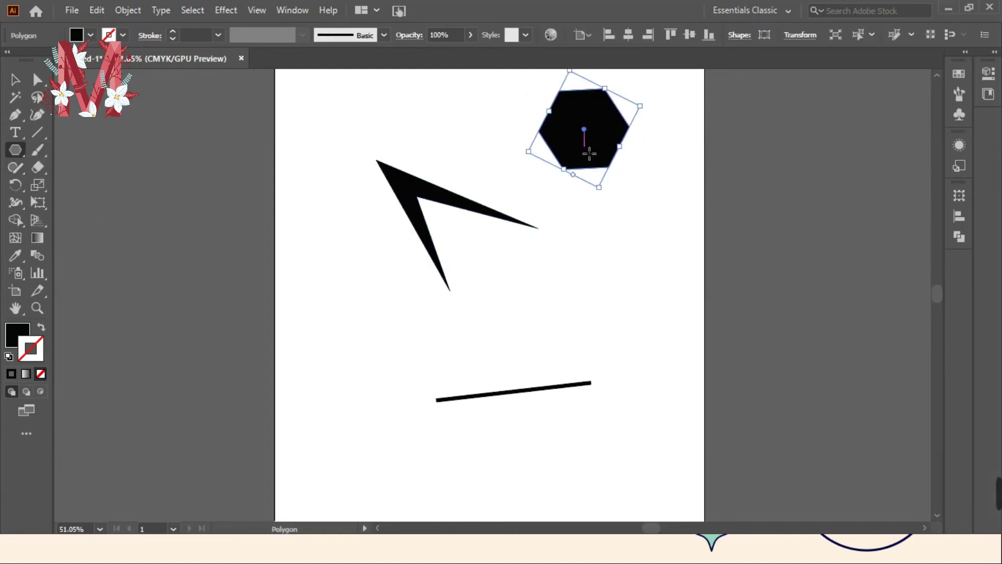
- Make the hexagon an unfilled black outline and drag its bottom-left, right and top-left anchors outward
{"action": "left_click", "coordinate": [41, 328]}
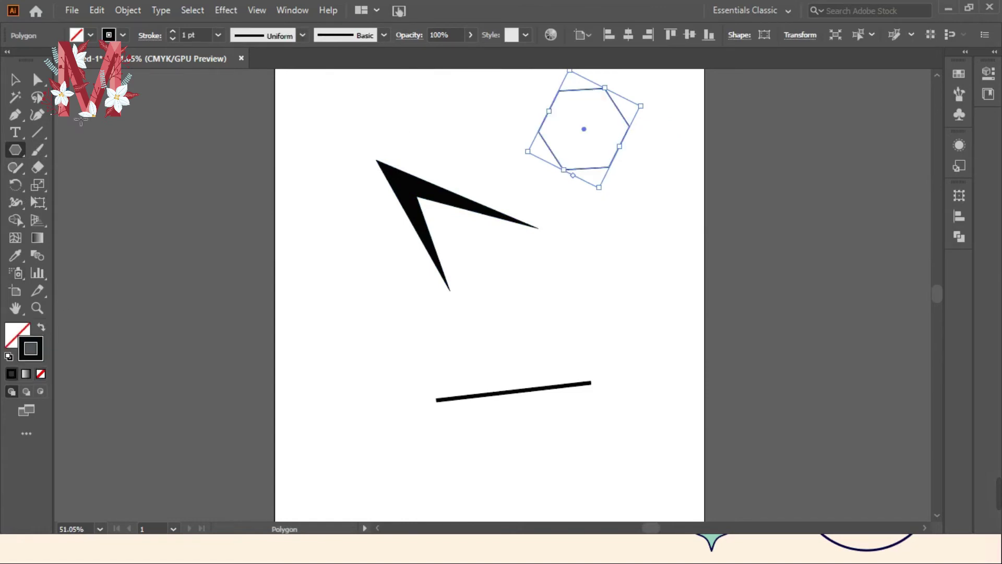
{"action": "left_click", "coordinate": [11, 81]}
{"action": "left_click", "coordinate": [38, 80]}
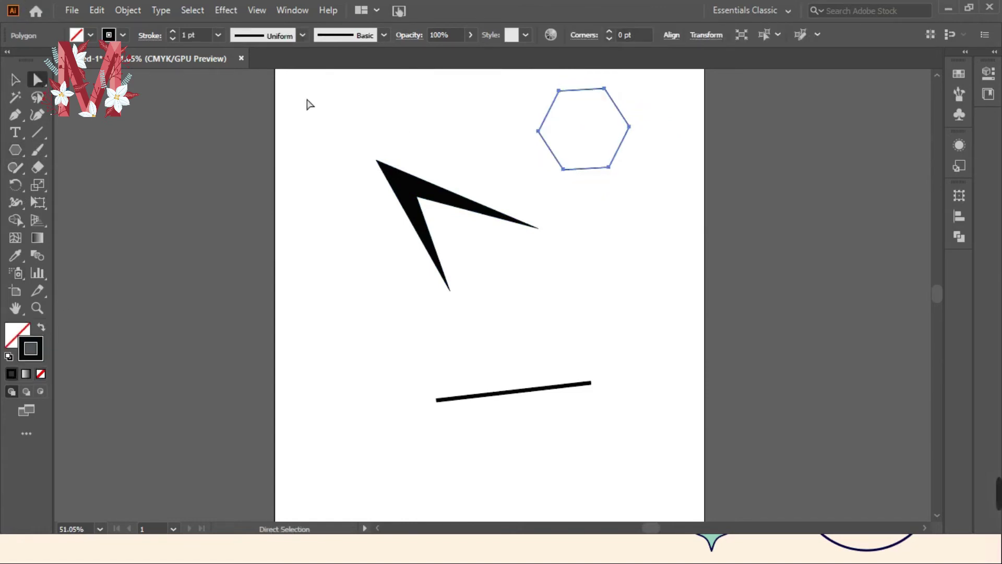
{"action": "left_click", "coordinate": [563, 169]}
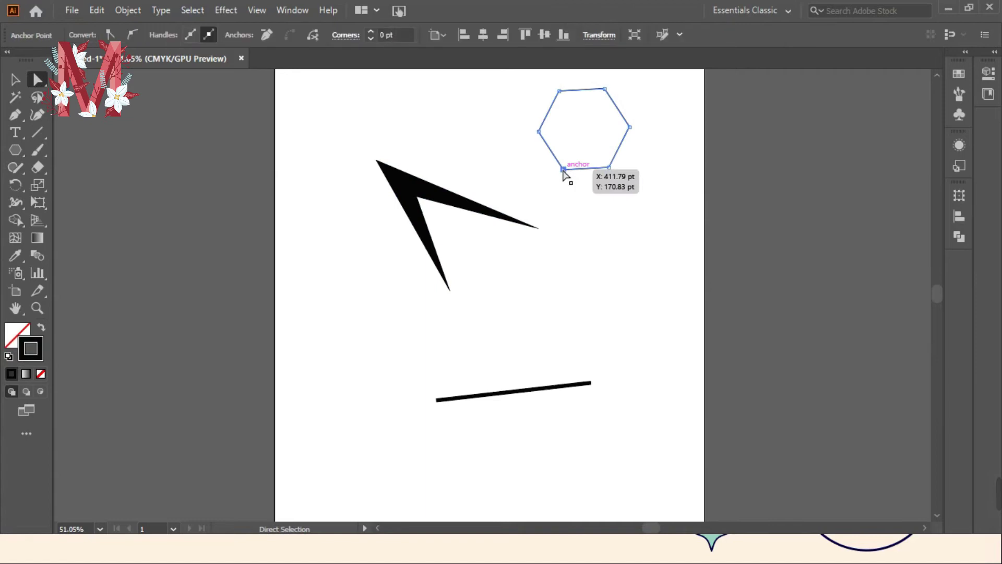
{"action": "left_click_drag", "start_coordinate": [563, 168], "coordinate": [539, 208]}
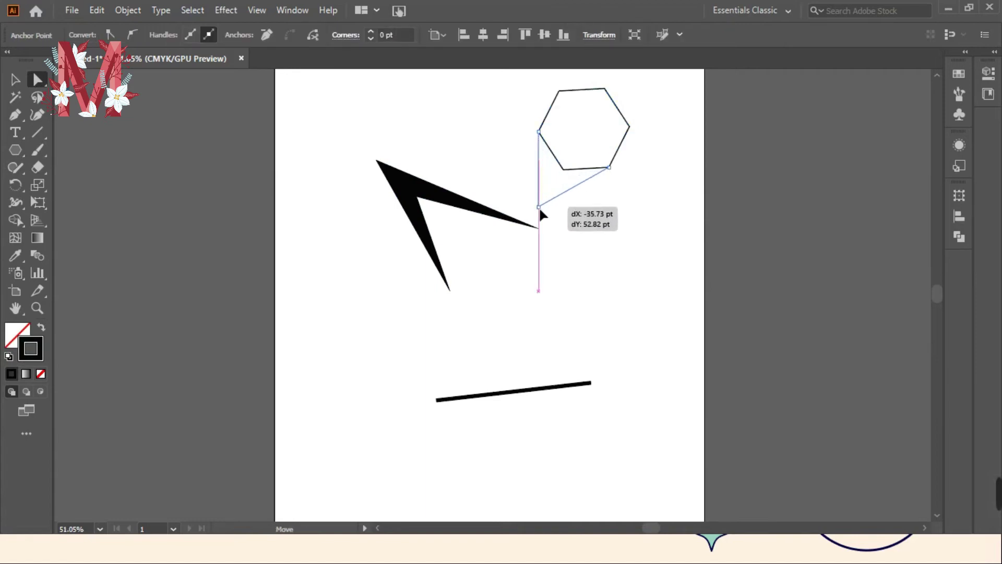
{"action": "left_click_drag", "start_coordinate": [630, 127], "coordinate": [698, 125]}
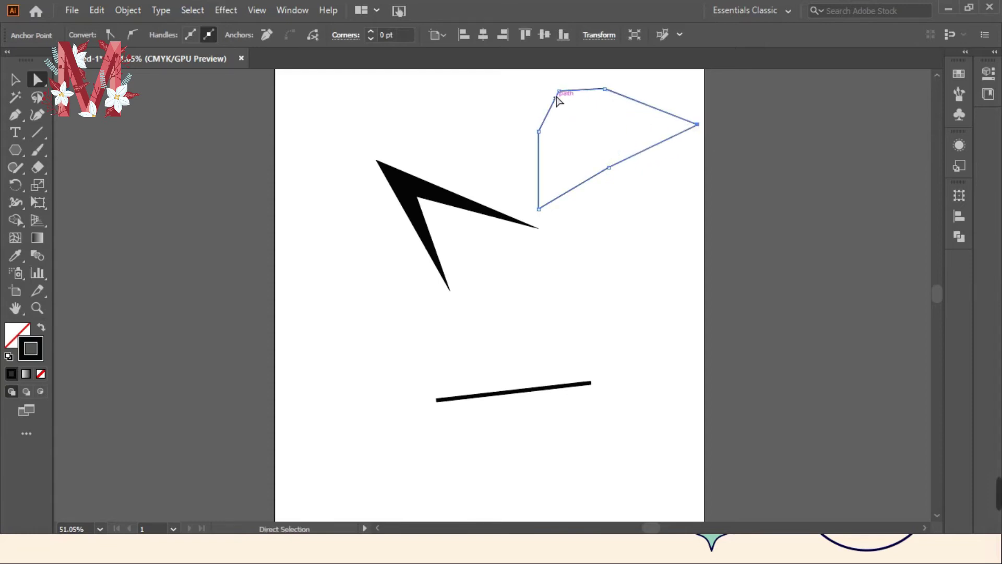
{"action": "left_click_drag", "start_coordinate": [558, 91], "coordinate": [444, 102]}
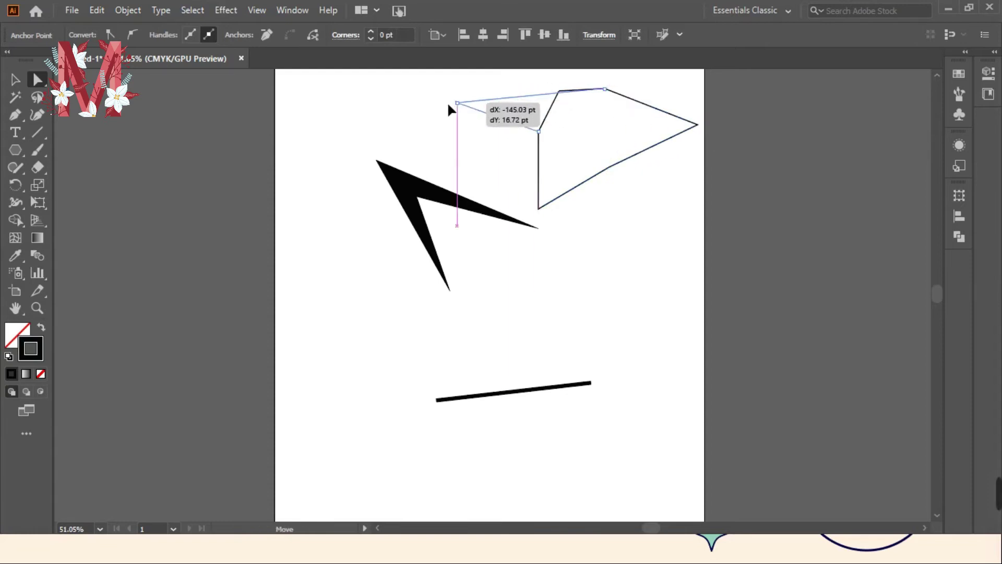
{"action": "left_click", "coordinate": [15, 79]}
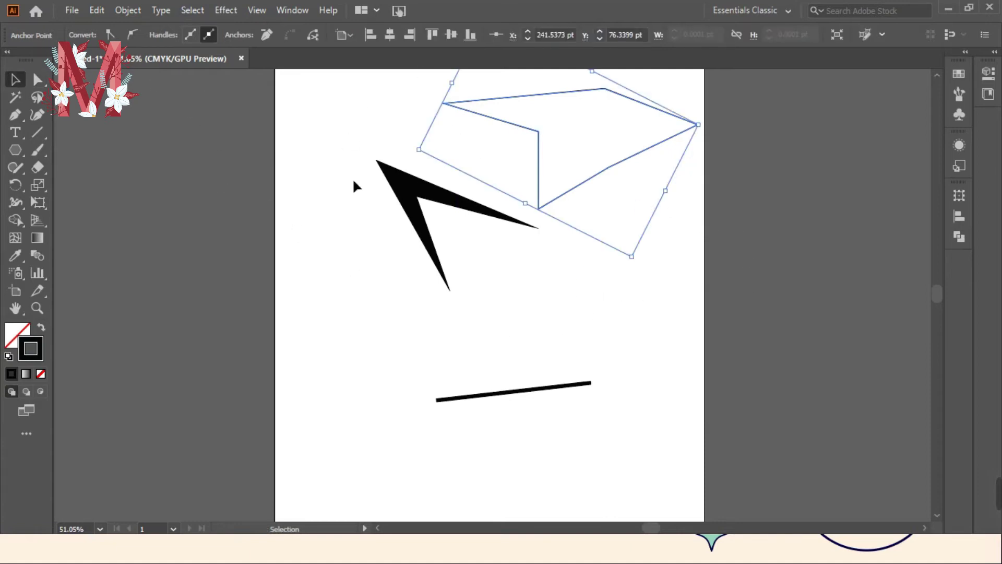
{"action": "left_click", "coordinate": [283, 163]}
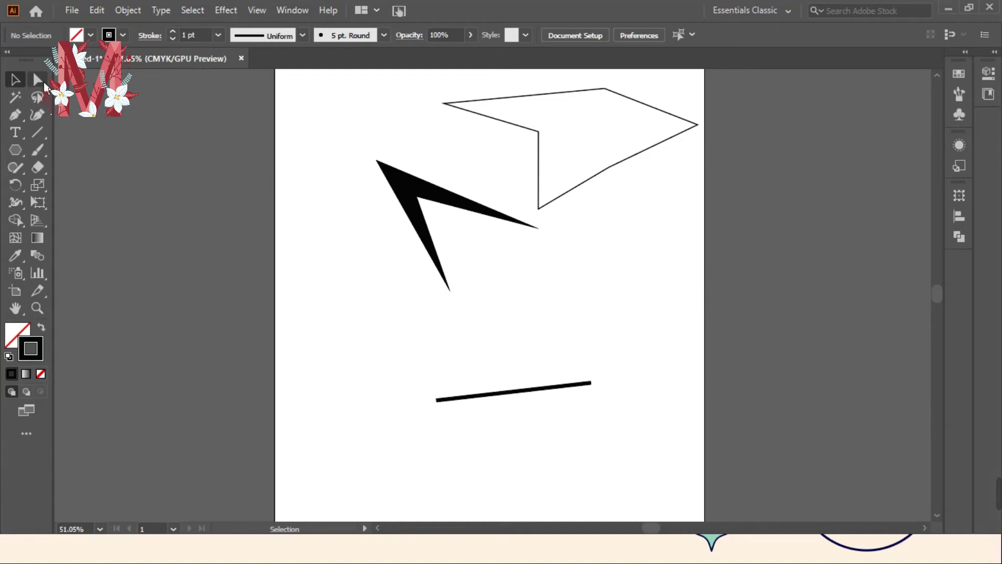
{"action": "left_click", "coordinate": [42, 80]}
{"action": "left_click", "coordinate": [42, 80]}
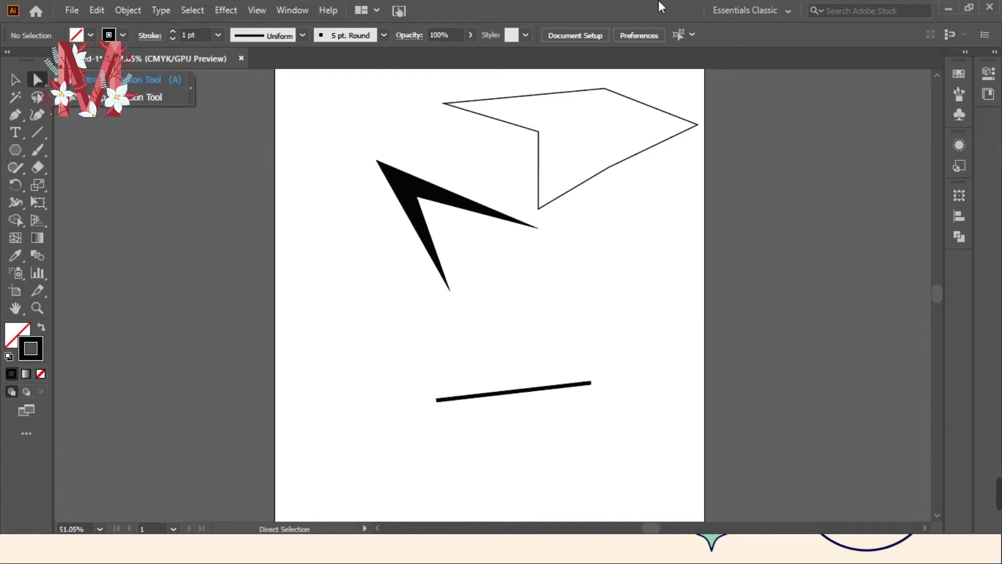
{"action": "left_click", "coordinate": [36, 79]}
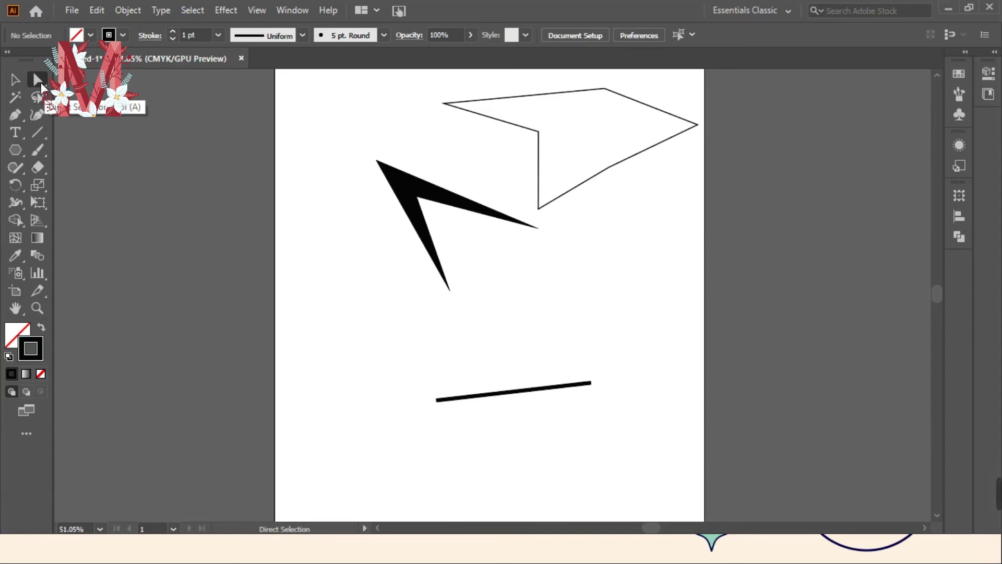
- Select the polygon's inner corner and bottom anchors and drag them far down-left across the chevron
{"action": "left_click", "coordinate": [37, 81]}
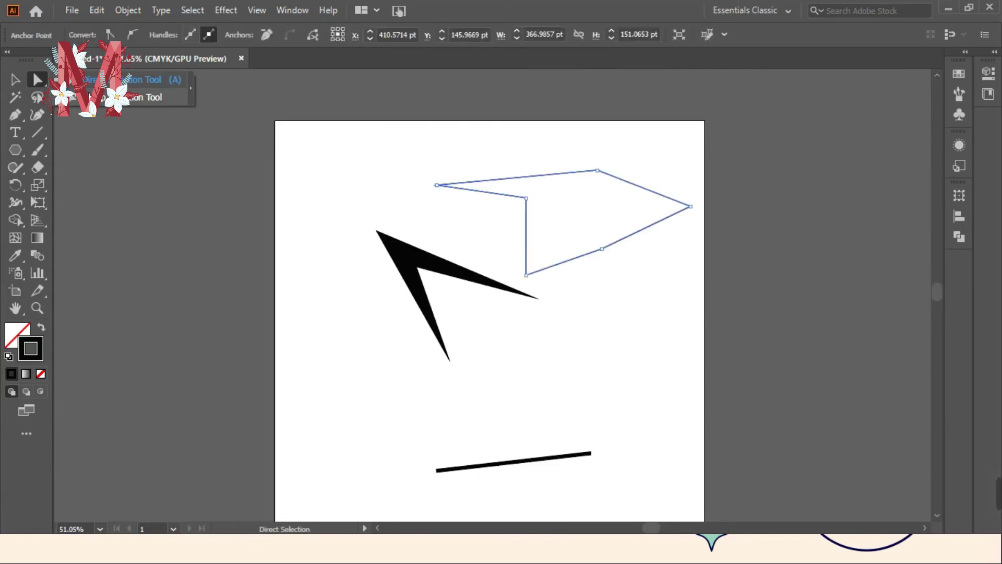
{"action": "left_click", "coordinate": [436, 194]}
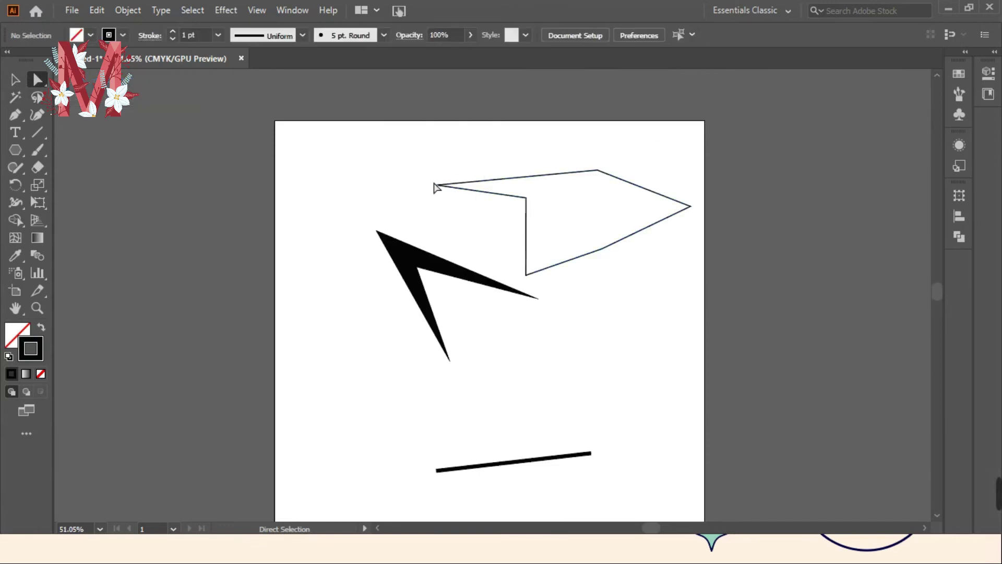
{"action": "left_click", "coordinate": [440, 189]}
{"action": "left_click_drag", "start_coordinate": [440, 189], "coordinate": [435, 193]}
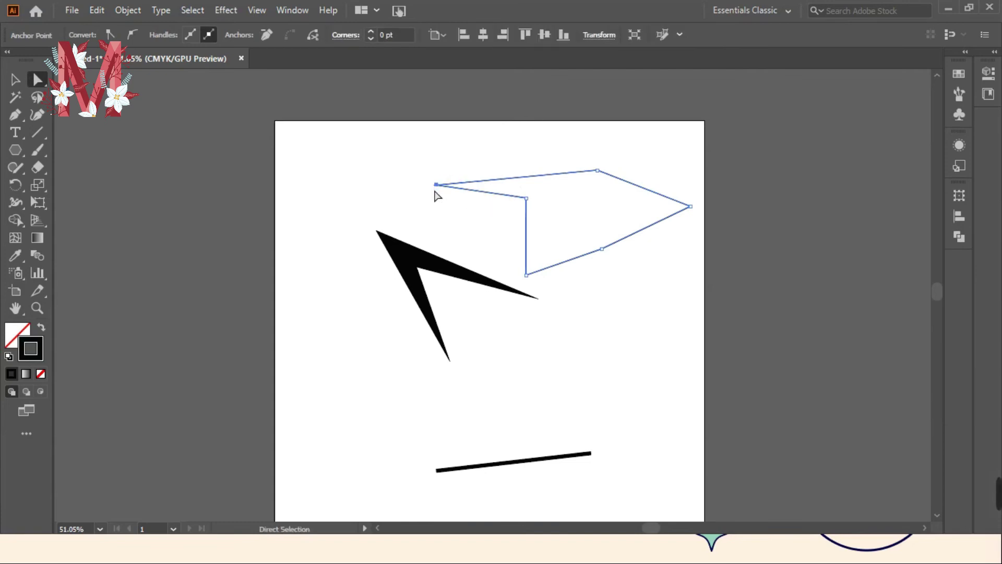
{"action": "left_click", "coordinate": [526, 199], "text": "shift"}
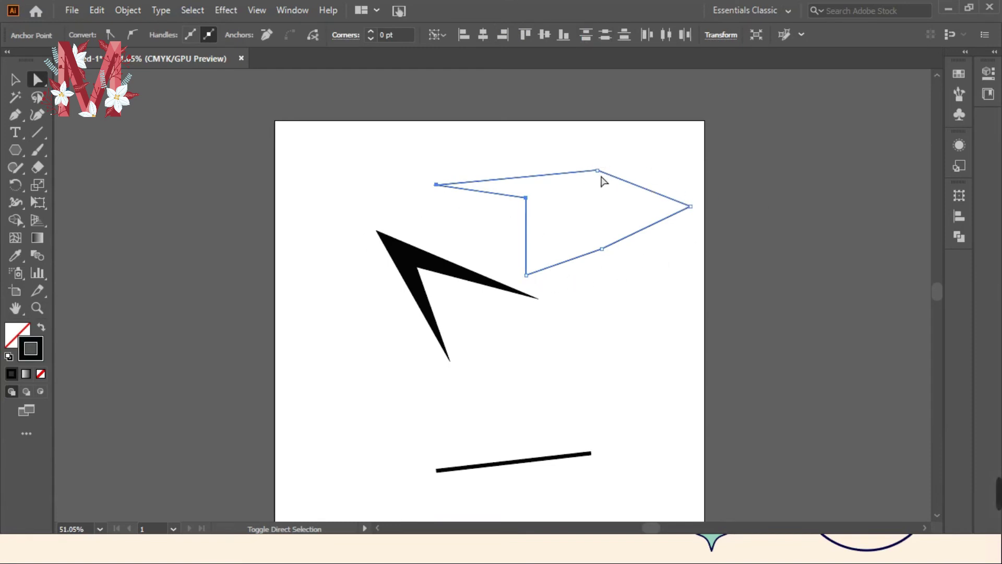
{"action": "left_click", "coordinate": [526, 200]}
{"action": "left_click", "coordinate": [528, 203]}
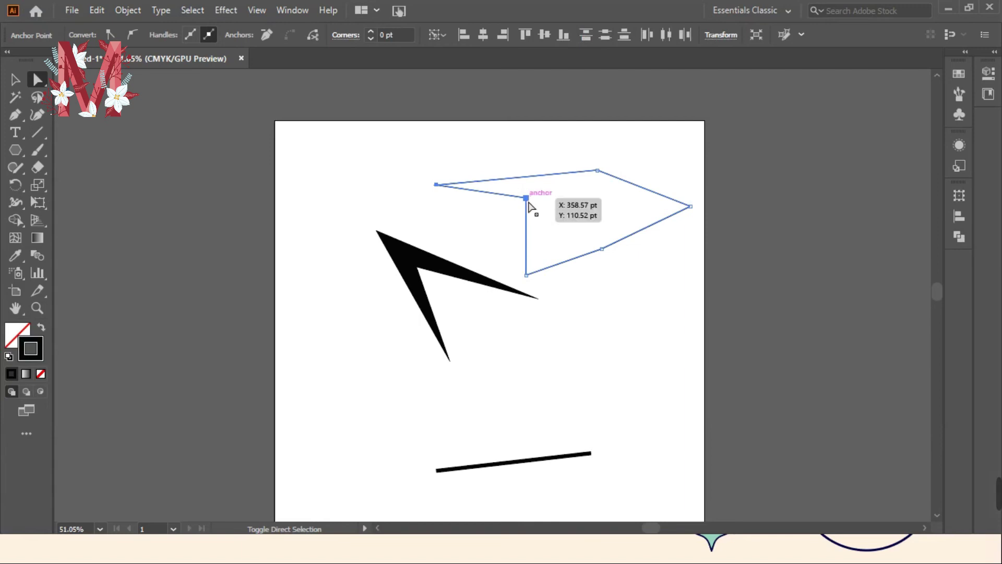
{"action": "mouse_move", "coordinate": [523, 205]}
{"action": "left_mouse_down"}
{"action": "mouse_move", "coordinate": [439, 301]}
{"action": "mouse_move", "coordinate": [502, 398]}
{"action": "left_mouse_up"}
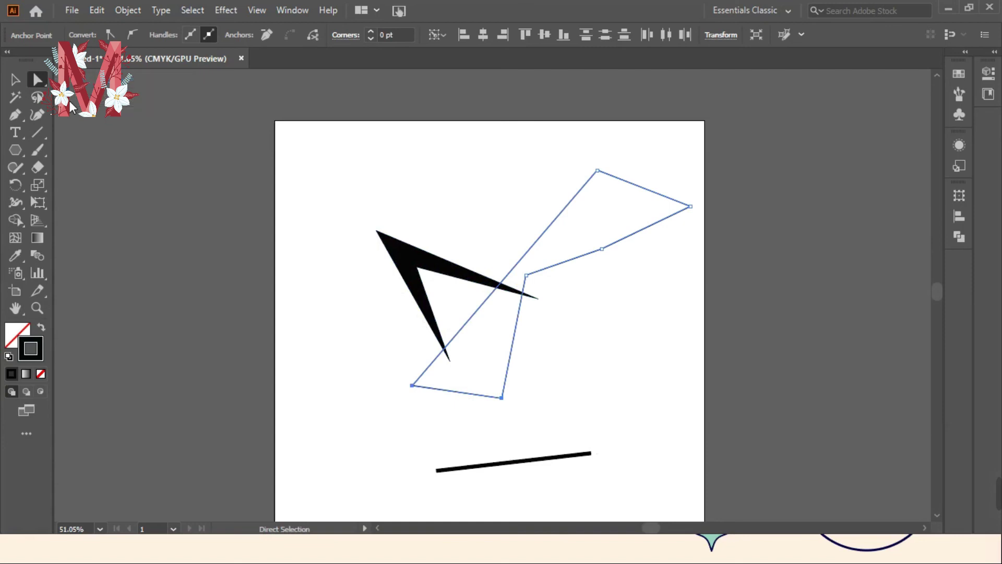
- Move the whole distorted polygon up and left with the Group Selection Tool
{"action": "key", "text": "alt"}
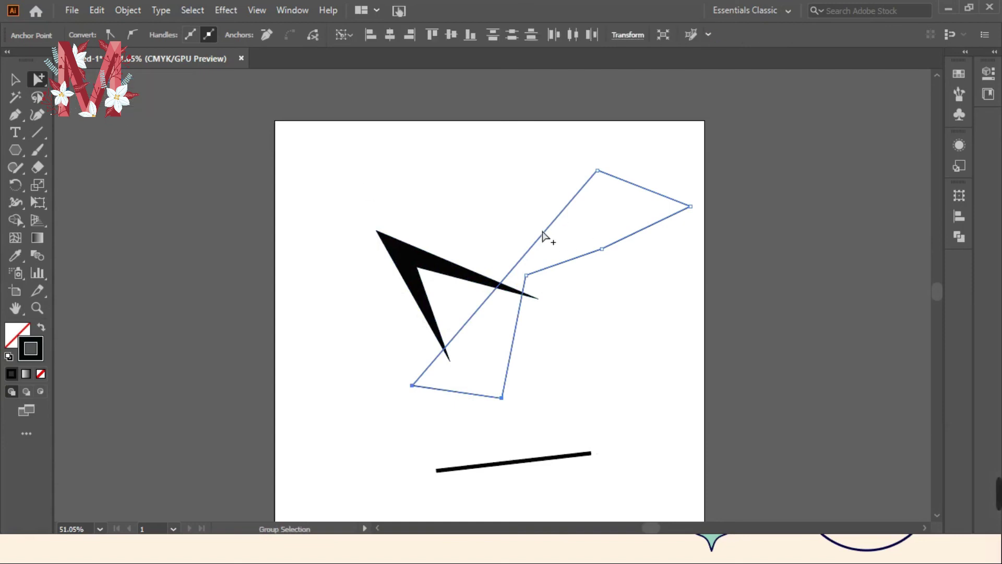
{"action": "mouse_move", "coordinate": [543, 236]}
{"action": "left_mouse_down"}
{"action": "mouse_move", "coordinate": [349, 163]}
{"action": "mouse_move", "coordinate": [384, 170]}
{"action": "left_mouse_up"}
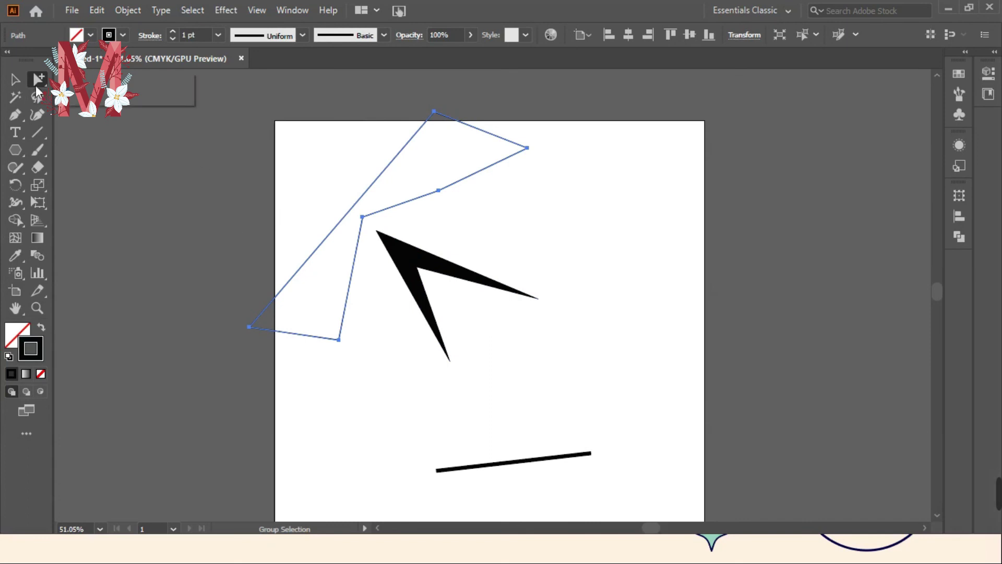
- Select four polygon anchors and drag them far down-right past the artboard's right edge
{"action": "key", "text": "a"}
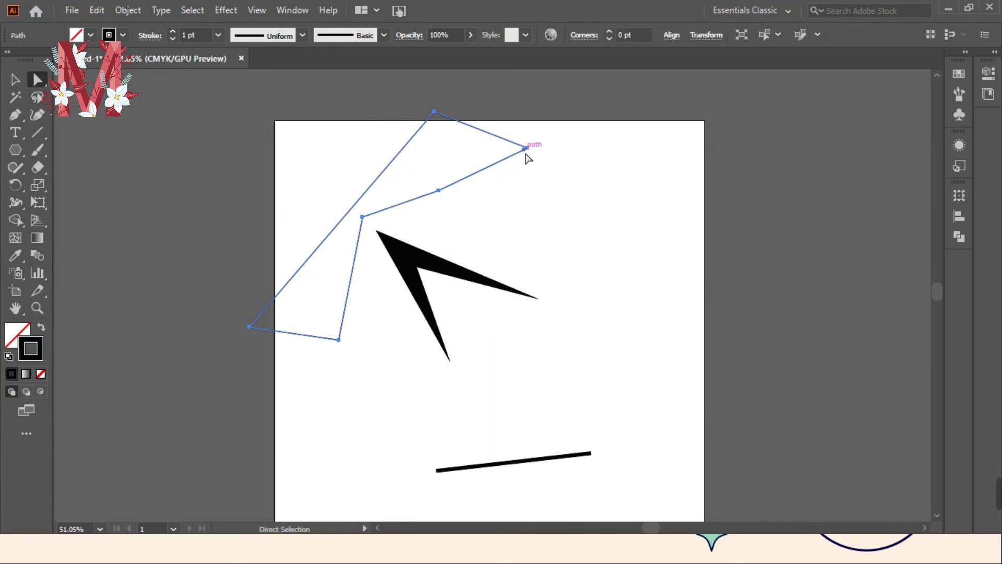
{"action": "left_click", "coordinate": [526, 149]}
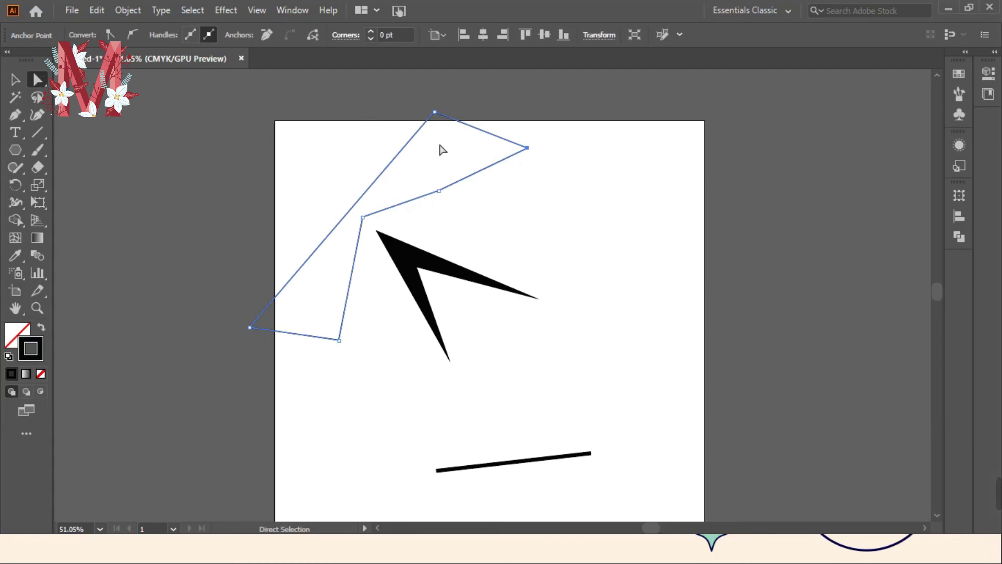
{"action": "left_click", "coordinate": [436, 113], "text": "shift"}
{"action": "left_click", "coordinate": [362, 217], "text": "shift"}
{"action": "left_click", "coordinate": [439, 192], "text": "shift"}
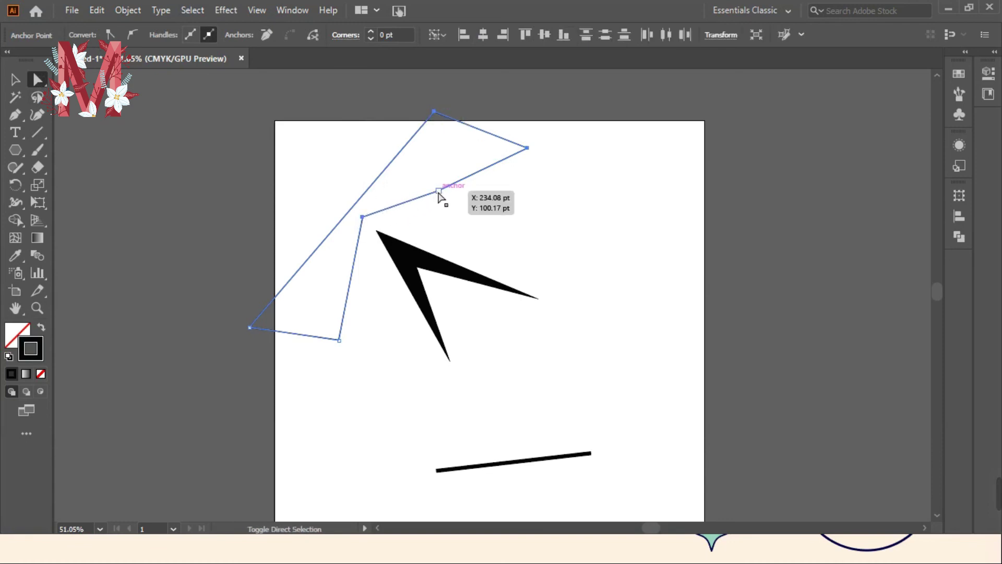
{"action": "left_click_drag", "start_coordinate": [439, 191], "coordinate": [743, 435]}
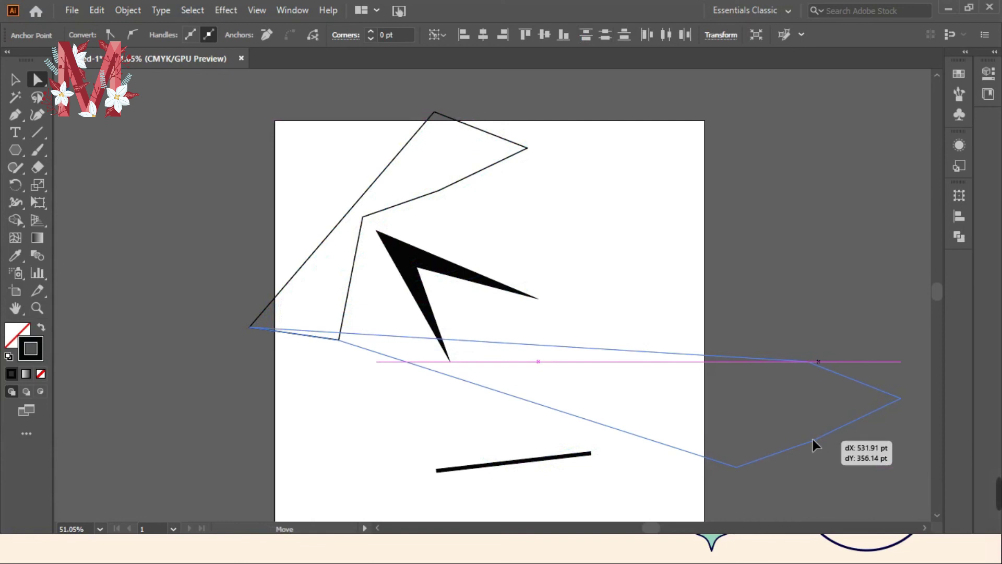
{"action": "left_click_drag", "start_coordinate": [743, 440], "coordinate": [811, 436]}
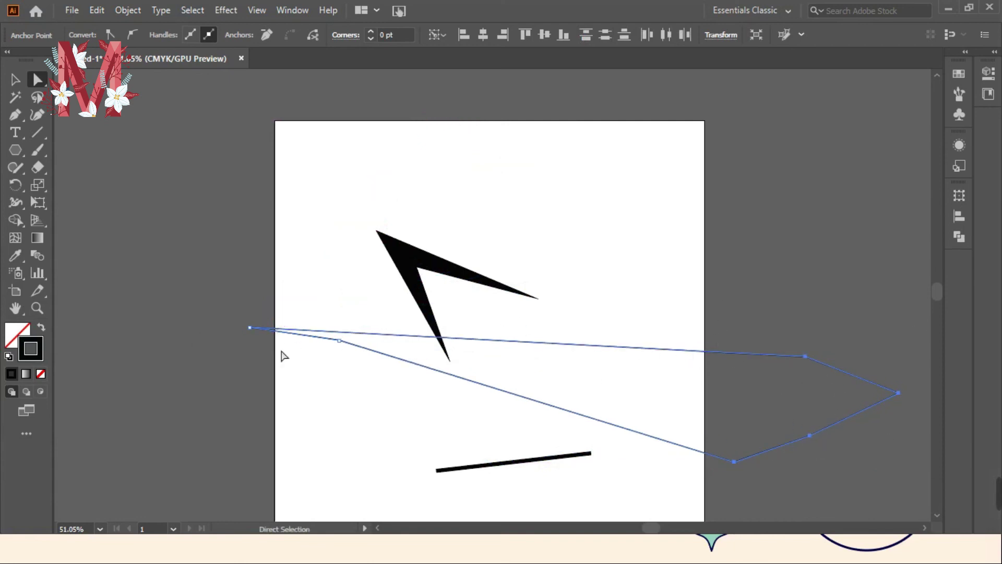
- Switch to the Selection tool and click empty canvas to deselect the long polygon
{"action": "left_click", "coordinate": [15, 79]}
{"action": "scroll", "coordinate": [224, 228], "scroll_direction": "down", "scroll_amount": 1}
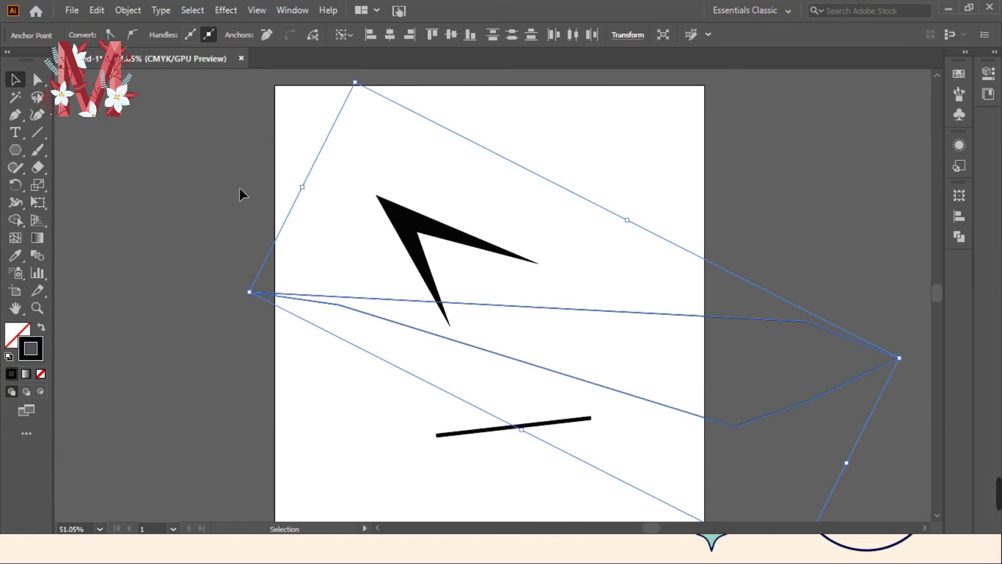
{"action": "left_click", "coordinate": [206, 239]}
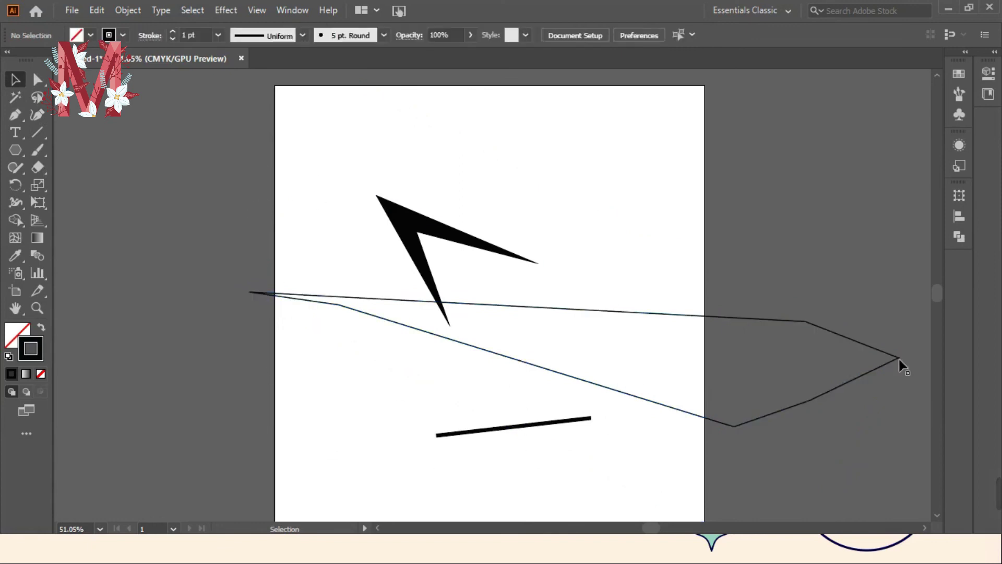